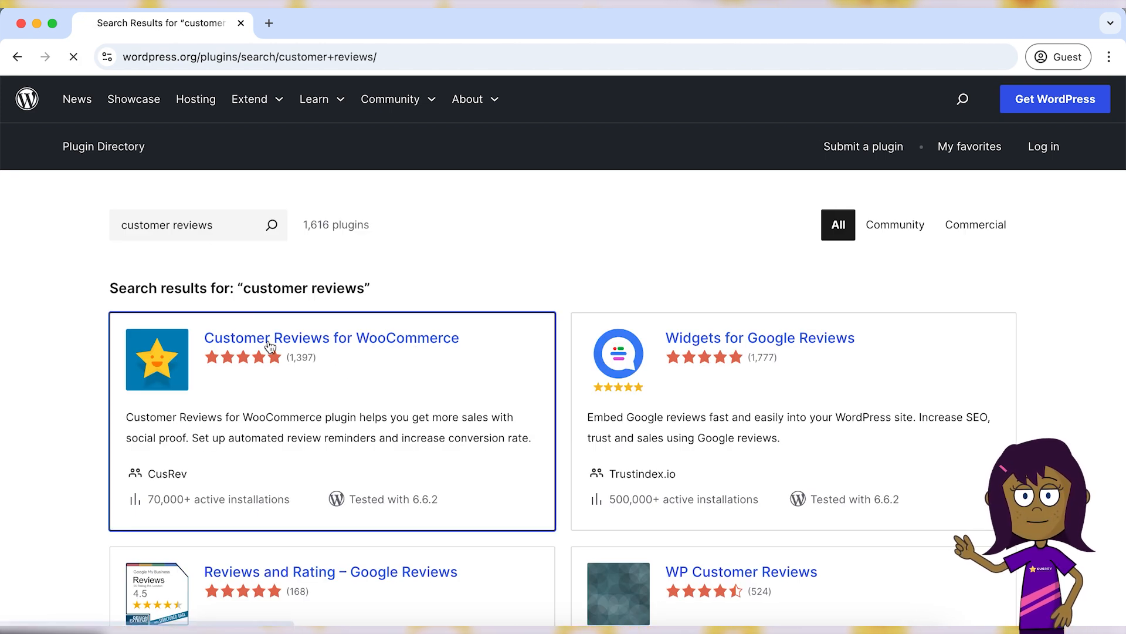
# Show all available languages of the Customer Reviews for WooCommerce plugin and open its page for translating into another language.
pyautogui.scroll(-7, 609, 389)
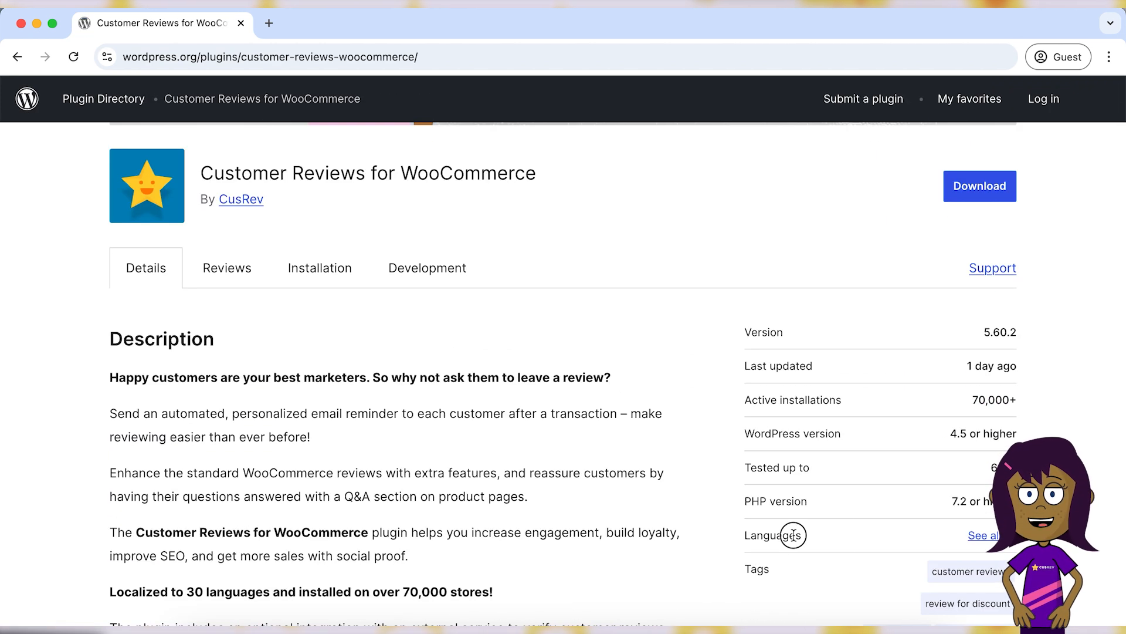
pyautogui.click(1010, 541)
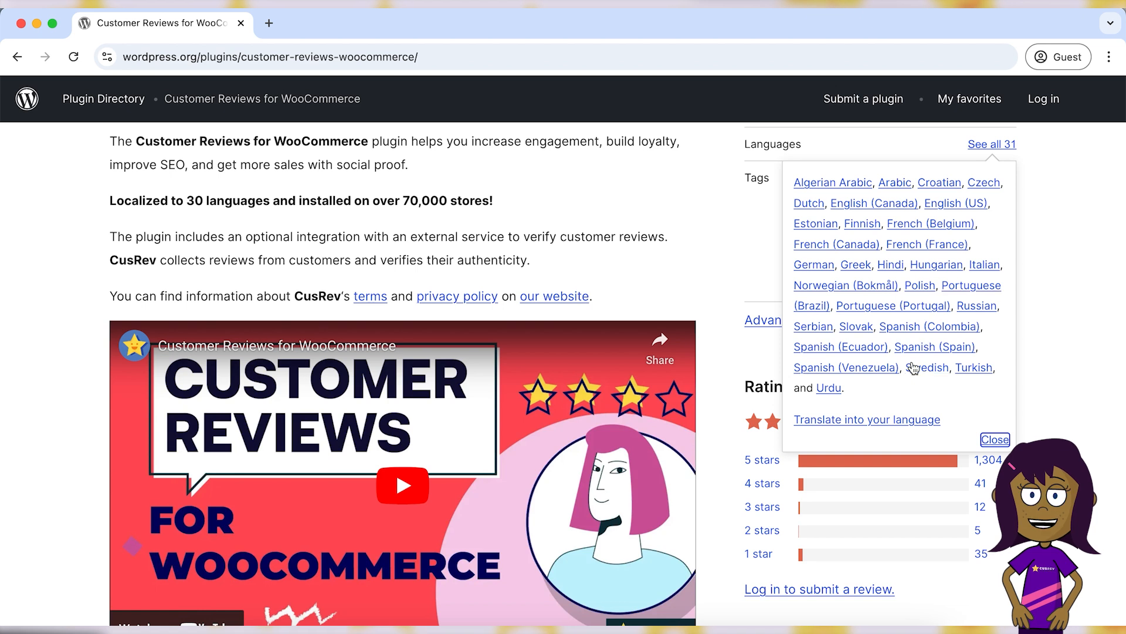
pyautogui.click(869, 420)
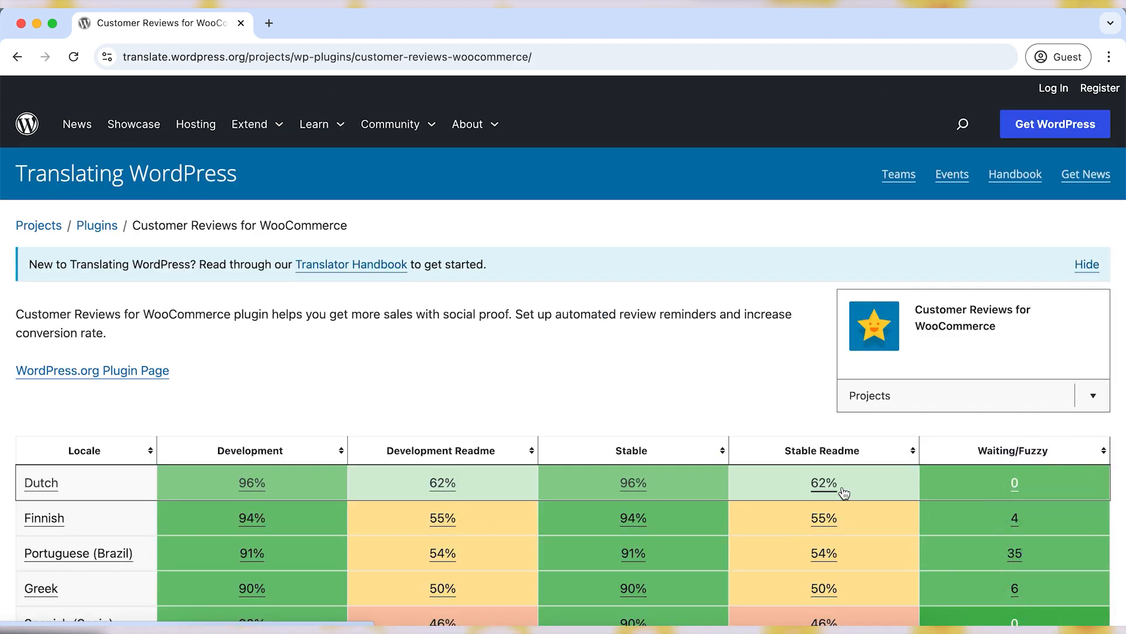
# Find Korean in the plugin's locale table and open its translation project.
pyautogui.scroll(-5, 244, 431)
pyautogui.scroll(5, 303, 352)
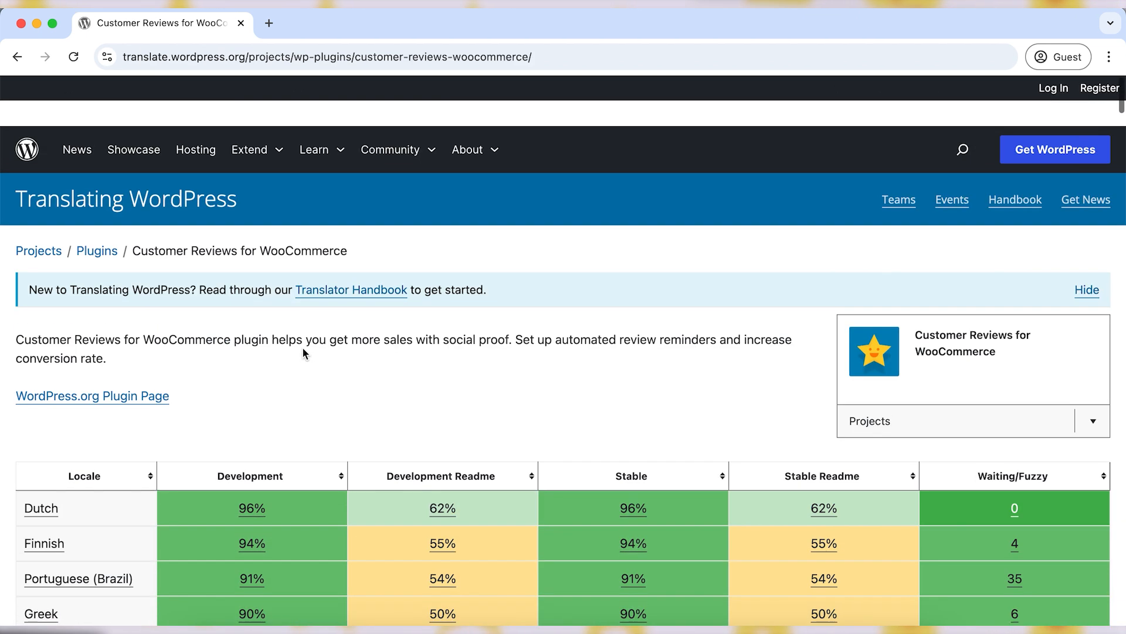
pyautogui.scroll(-10, 265, 418)
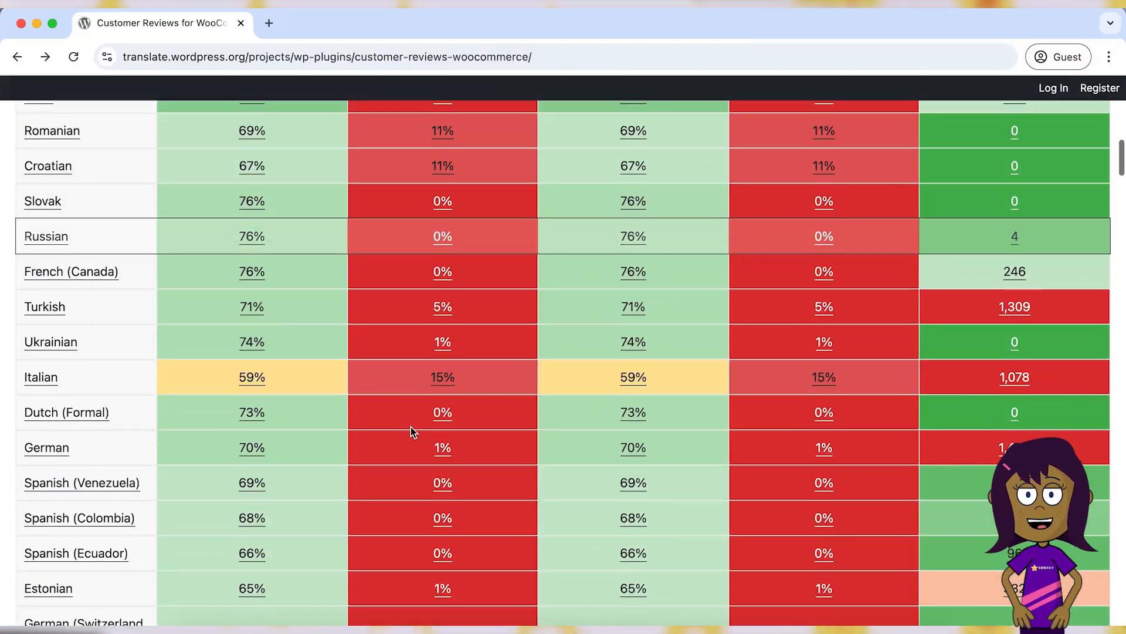
pyautogui.scroll(-2, 411, 427)
pyautogui.scroll(-10, 363, 505)
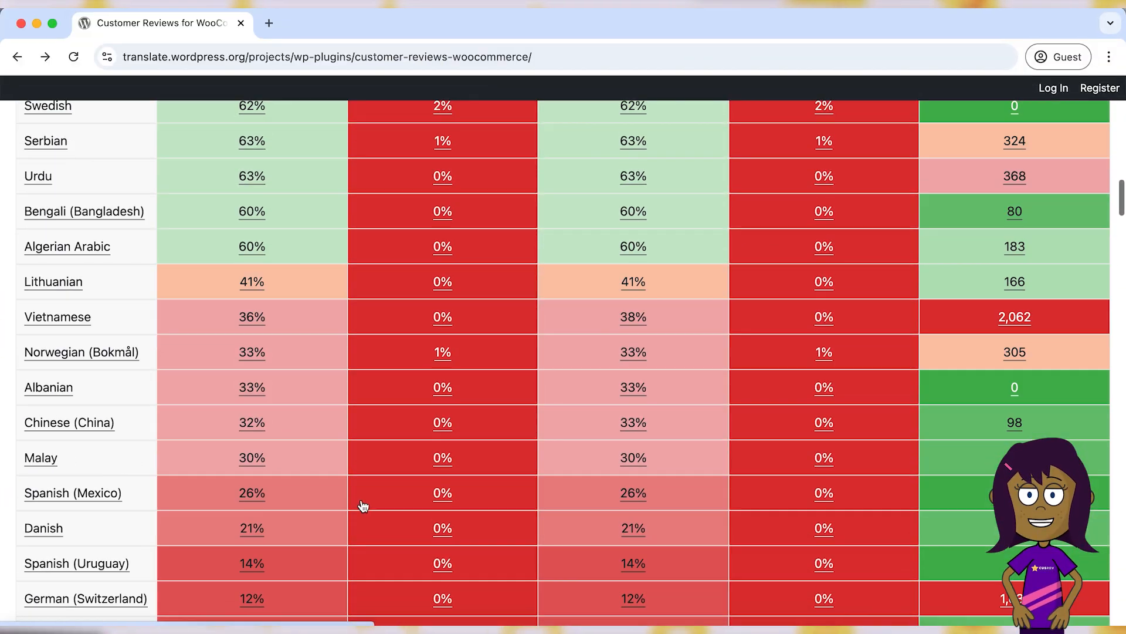
pyautogui.scroll(-5, 364, 505)
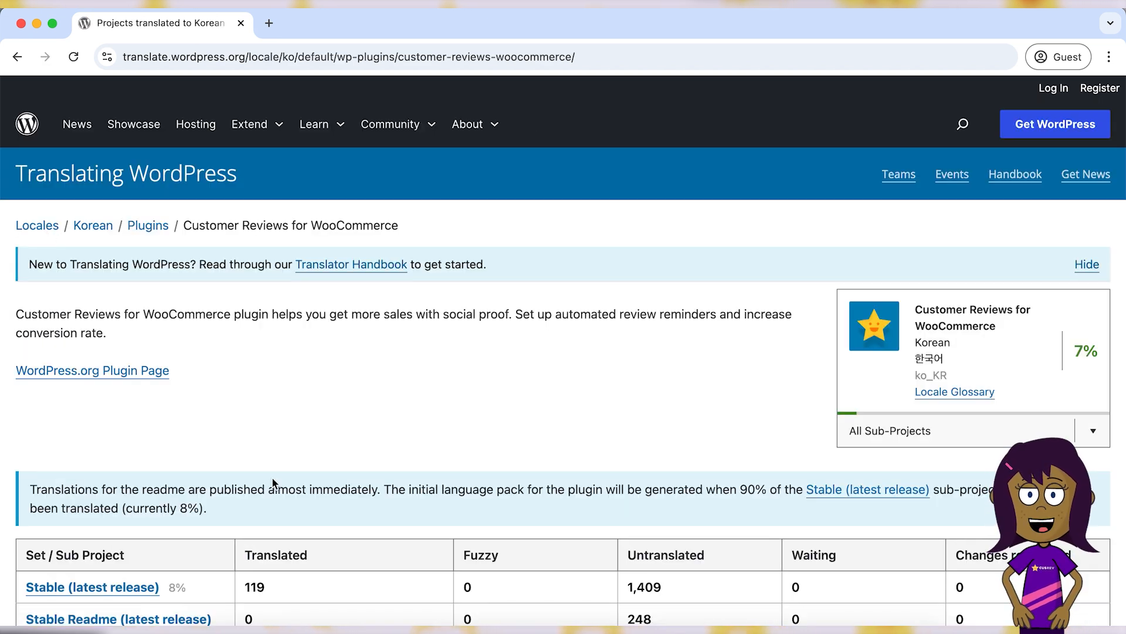
# Examine the Korean translation progress for the stable, development and readme sub-projects.
pyautogui.scroll(-3, 272, 482)
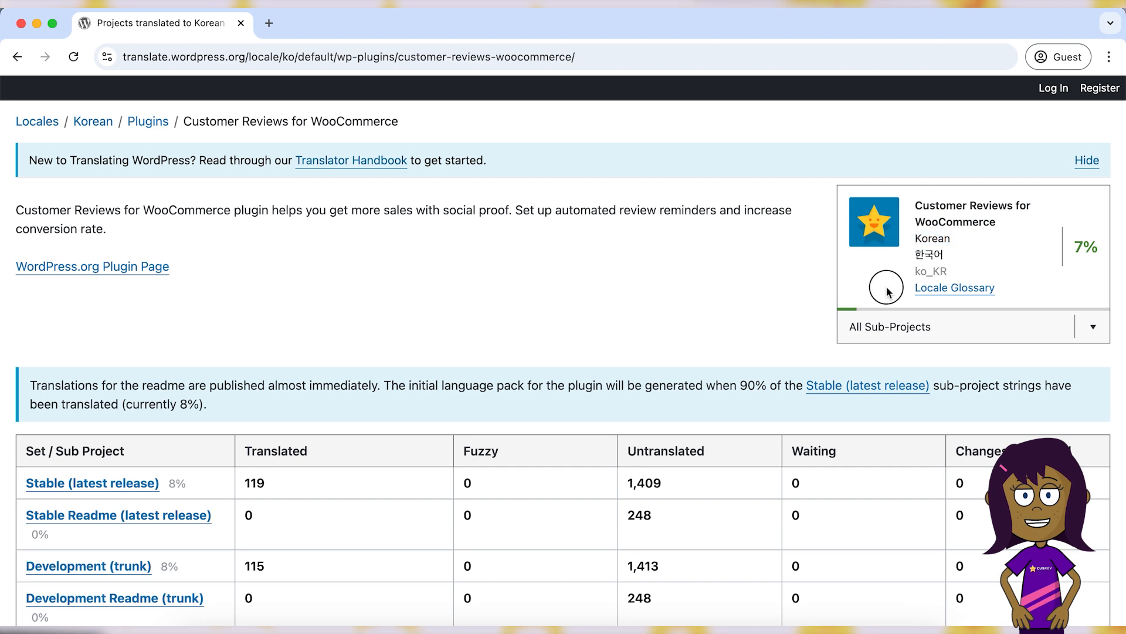
pyautogui.scroll(-5, 673, 322)
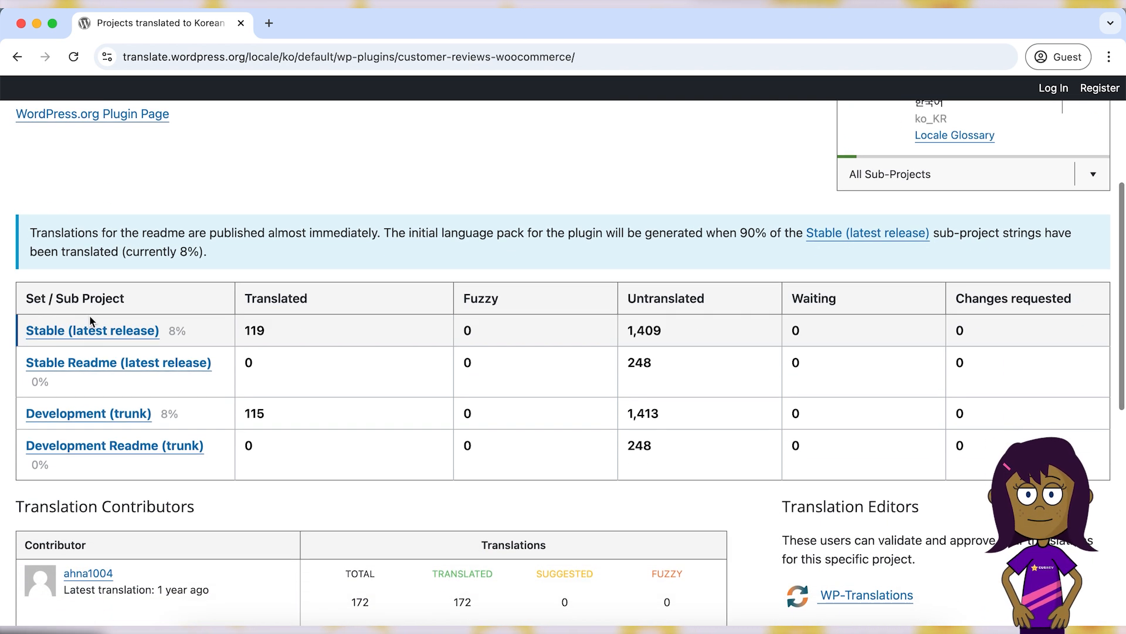
pyautogui.scroll(2, 108, 239)
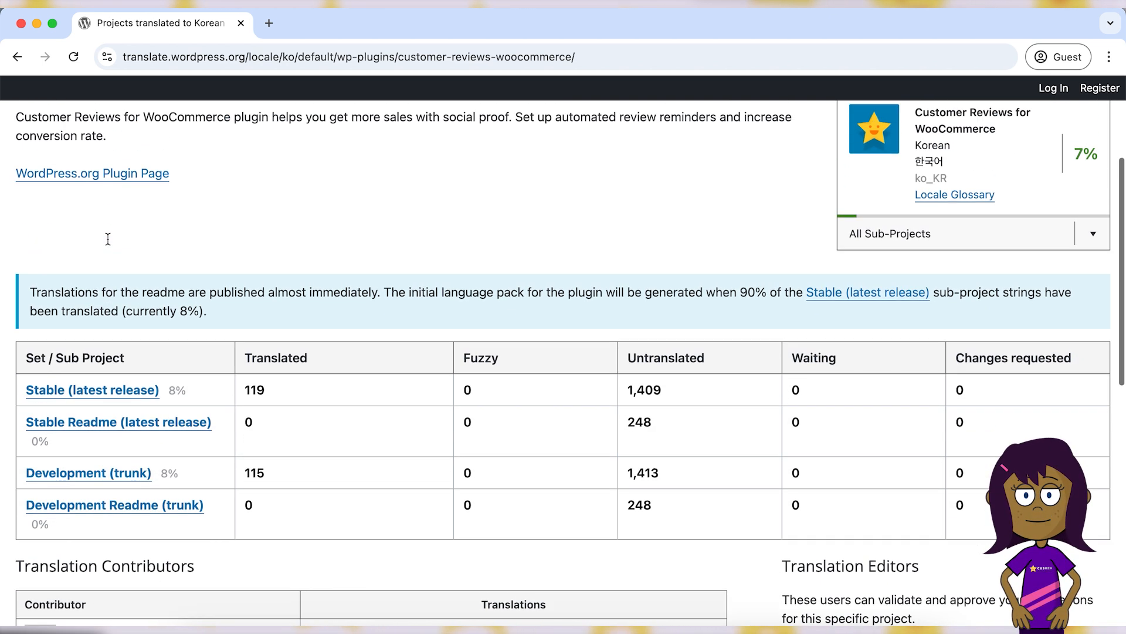
pyautogui.scroll(1, 108, 239)
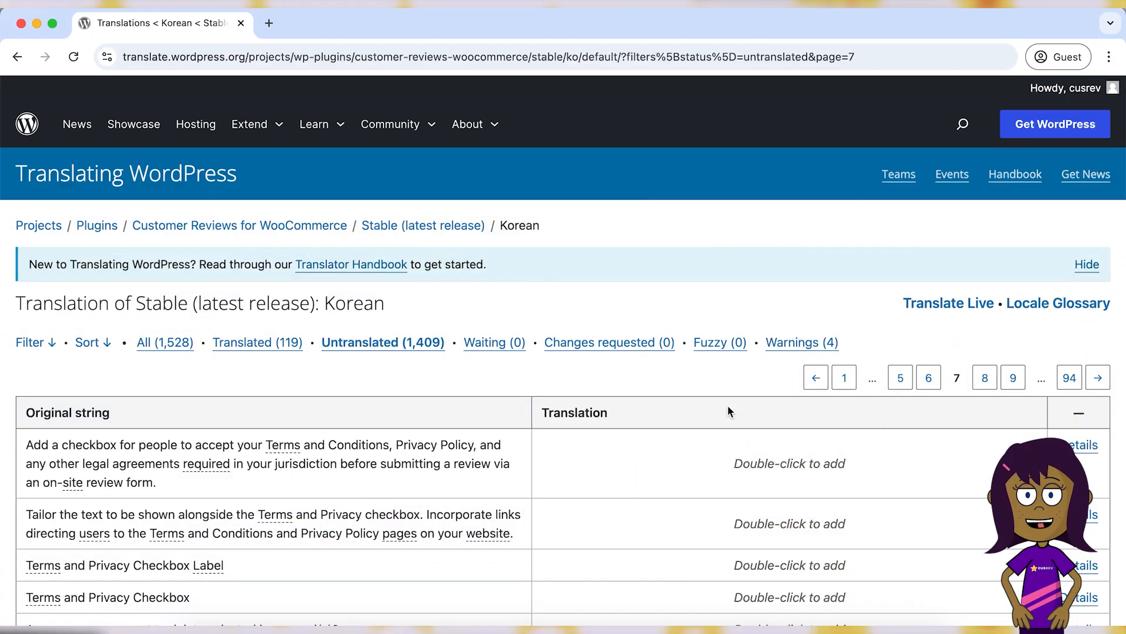
# Translate the untranslated string "Automatic" as 자동 using the translation memory suggestion, and submit it as a new suggestion.
pyautogui.scroll(-12, 389, 372)
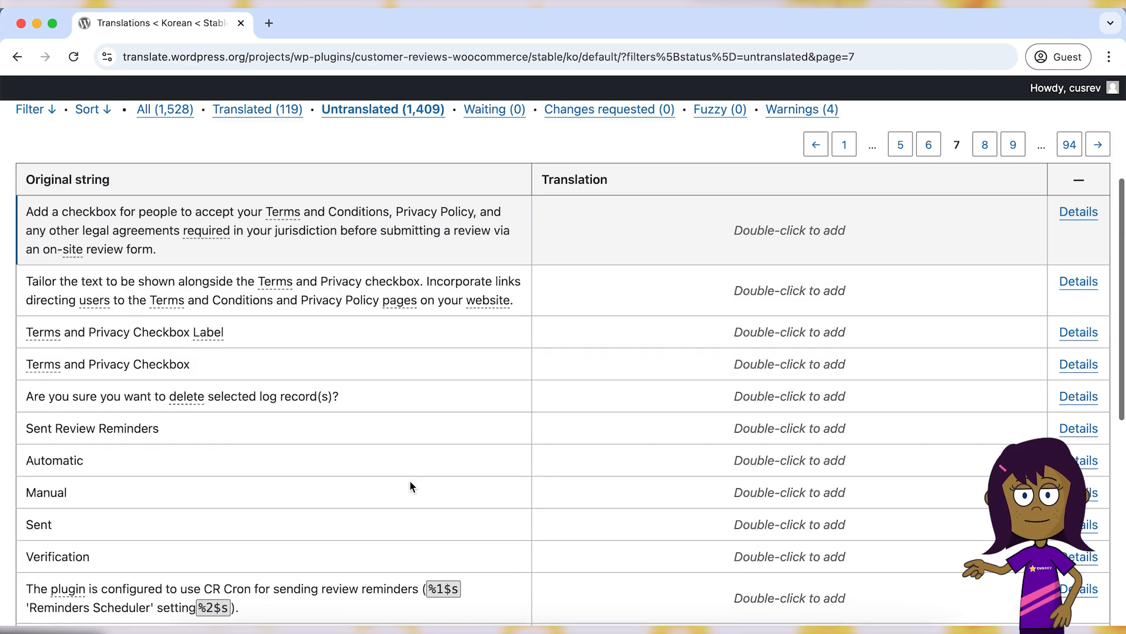
pyautogui.scroll(5, 410, 481)
pyautogui.scroll(5, 649, 339)
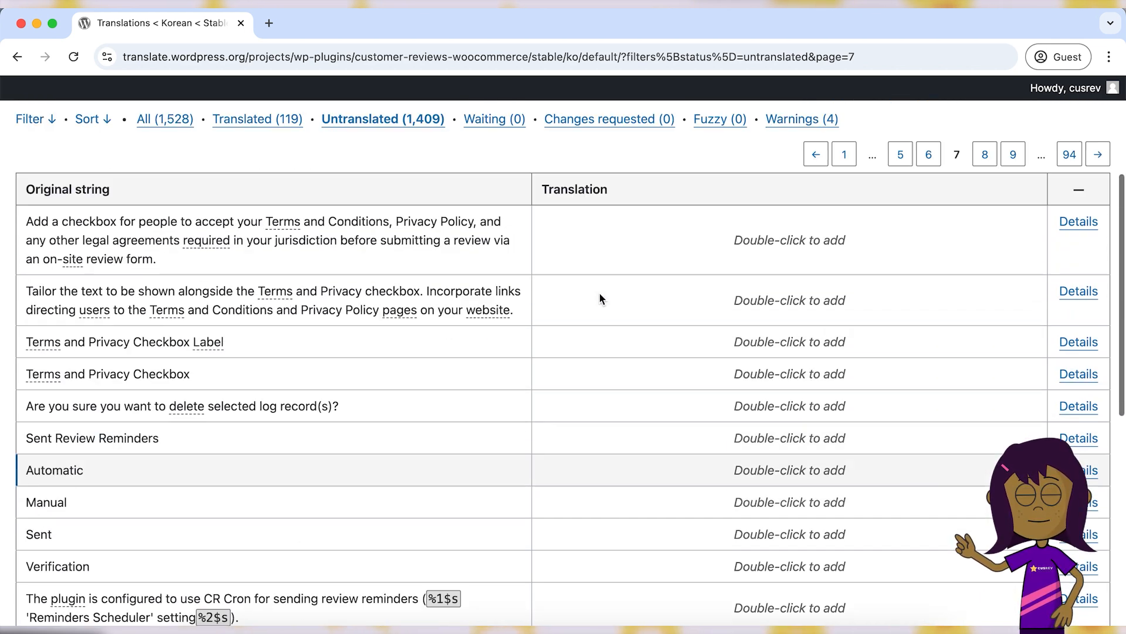
pyautogui.scroll(-3, 307, 485)
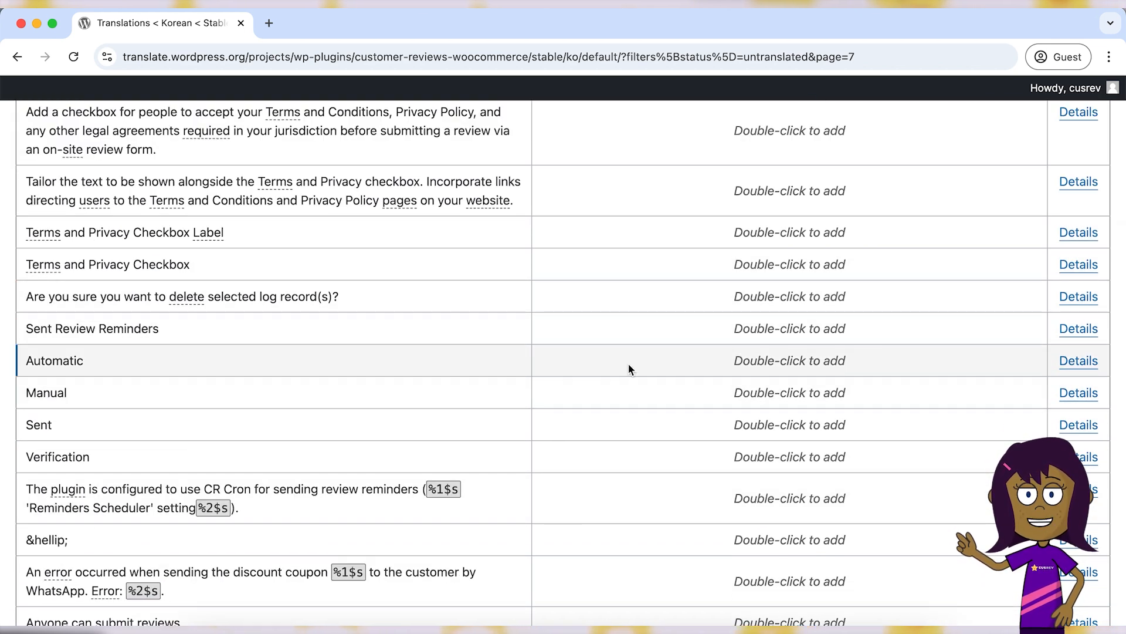
pyautogui.doubleClick(787, 358)
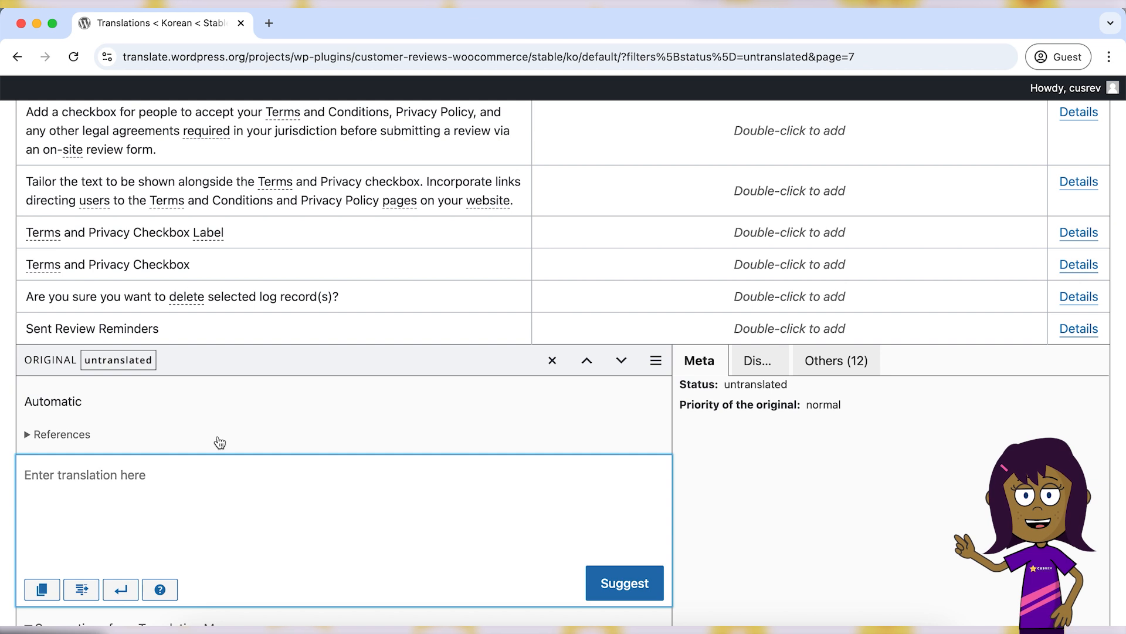
pyautogui.scroll(-3, 186, 410)
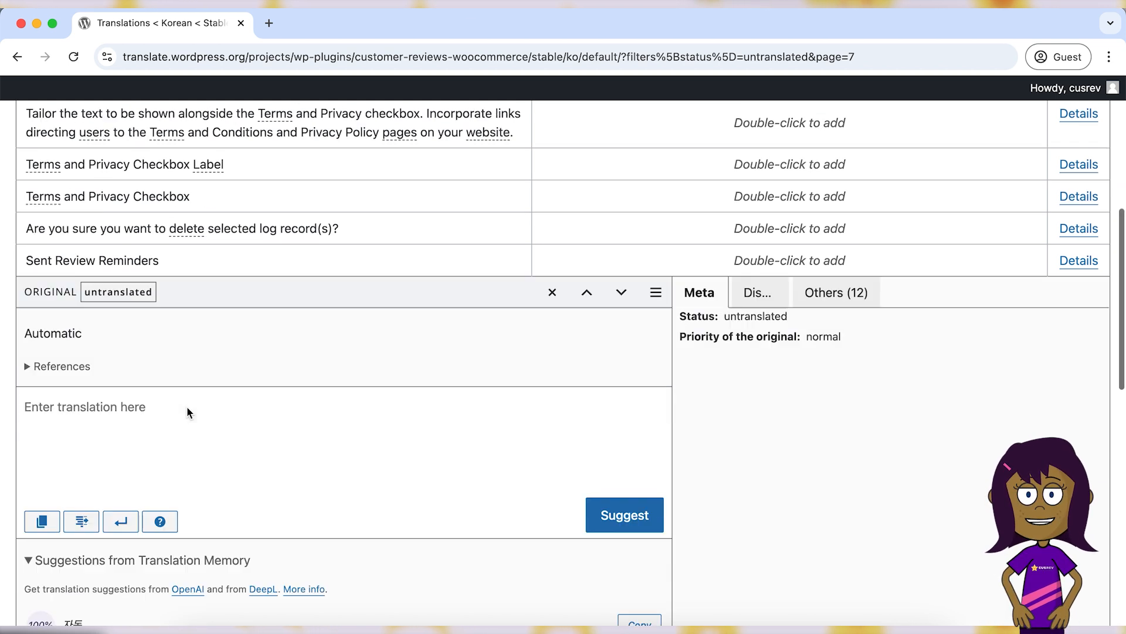
pyautogui.scroll(-2, 50, 292)
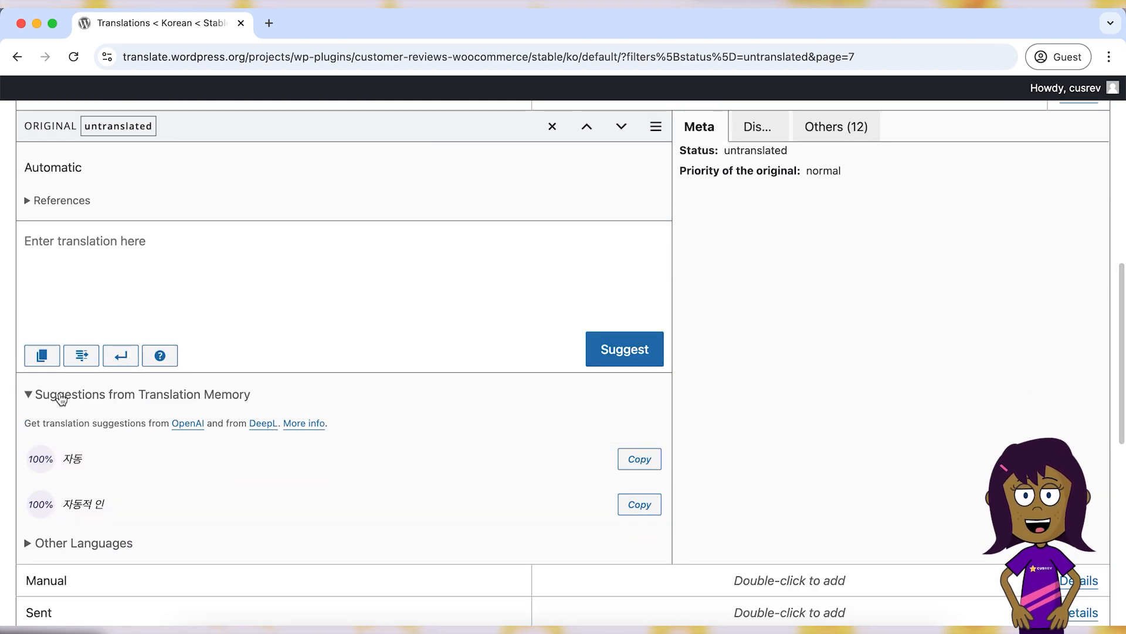
pyautogui.click(77, 467)
pyautogui.scroll(1, 271, 297)
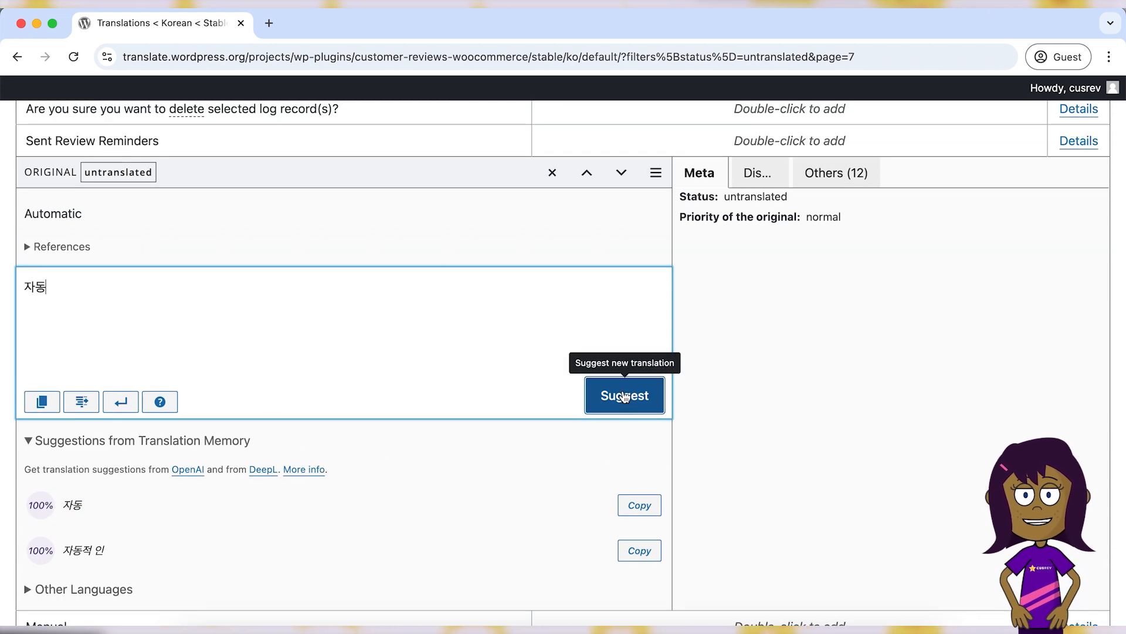
pyautogui.click(639, 407)
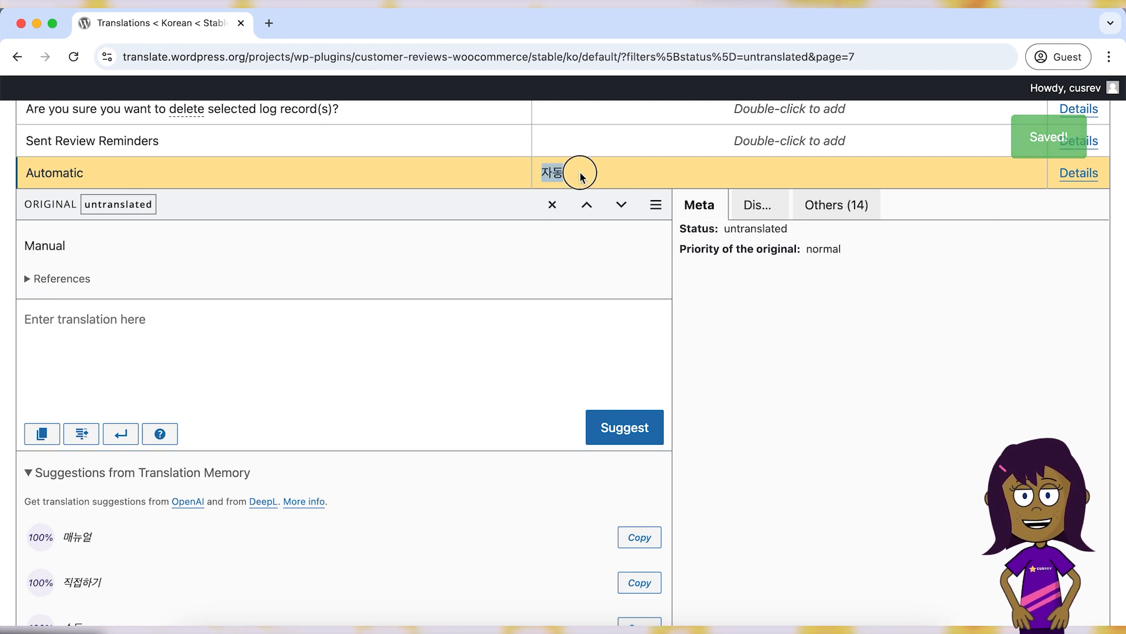
# Close the translation editor for "Manual" and reload the untranslated strings list.
pyautogui.click(552, 205)
pyautogui.scroll(7, 611, 275)
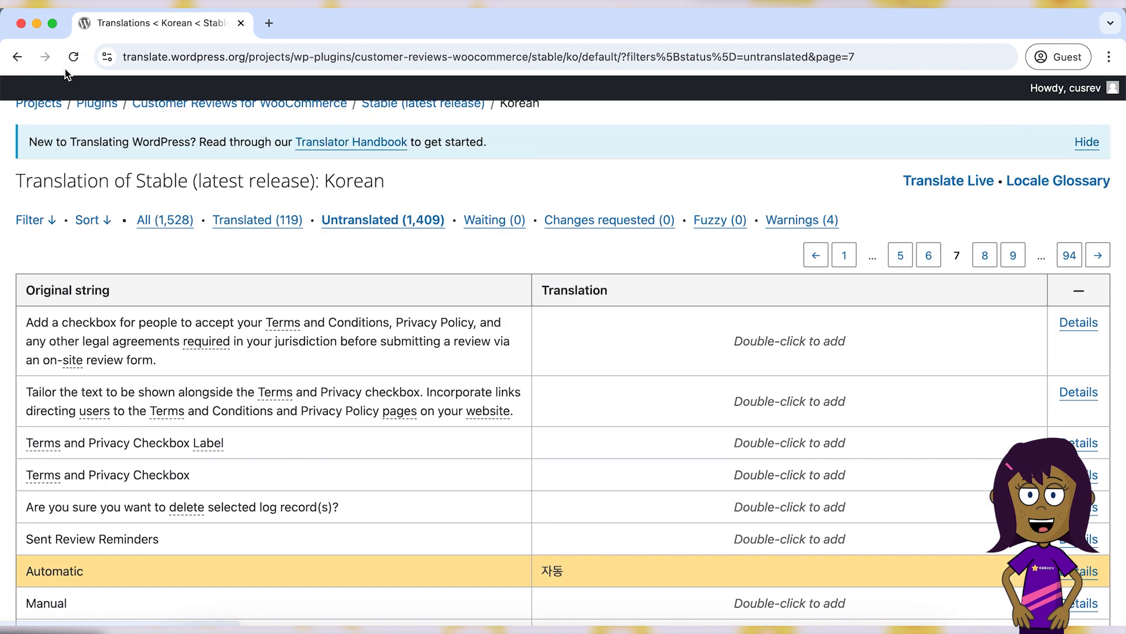
pyautogui.click(73, 58)
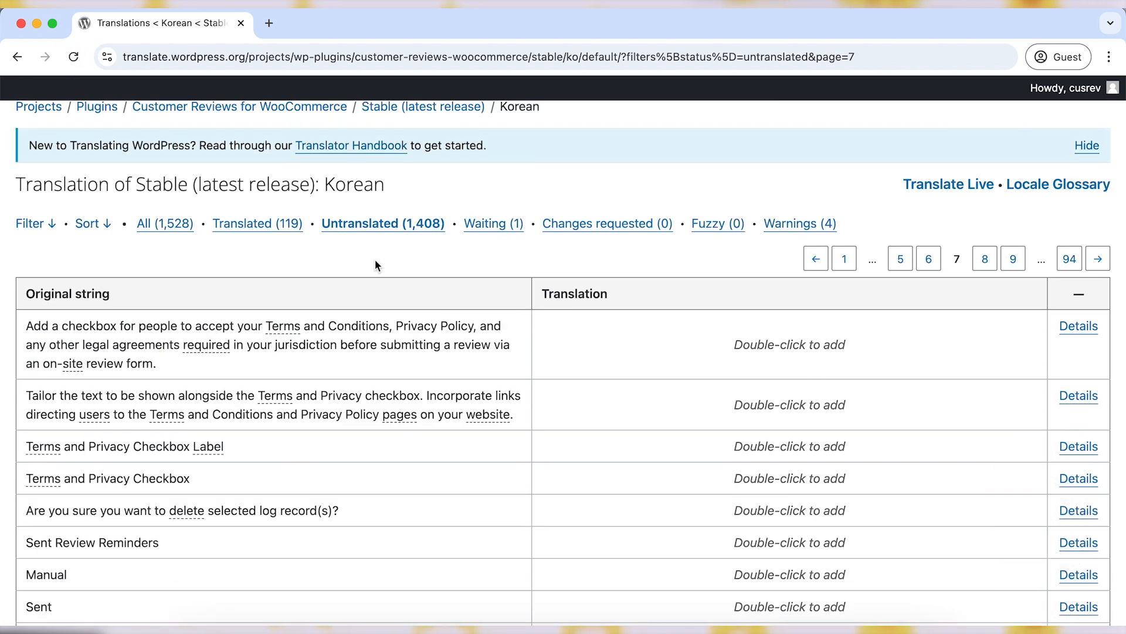
# List the waiting translations and check the details of the suggestion for "Automatic".
pyautogui.scroll(-2, 484, 182)
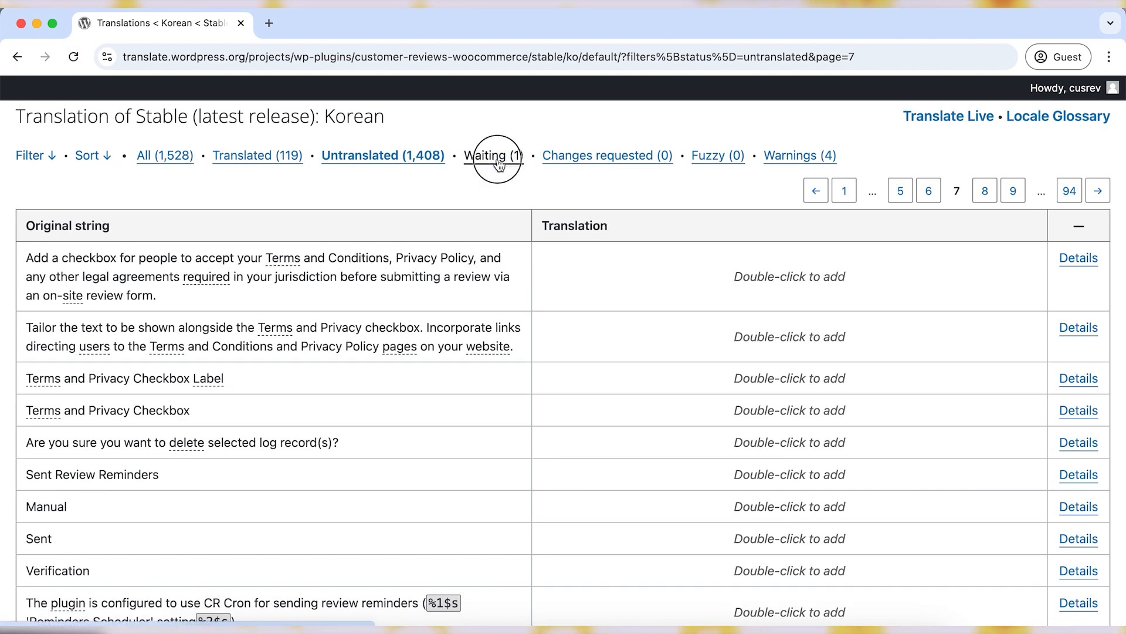
pyautogui.click(498, 158)
pyautogui.doubleClick(495, 443)
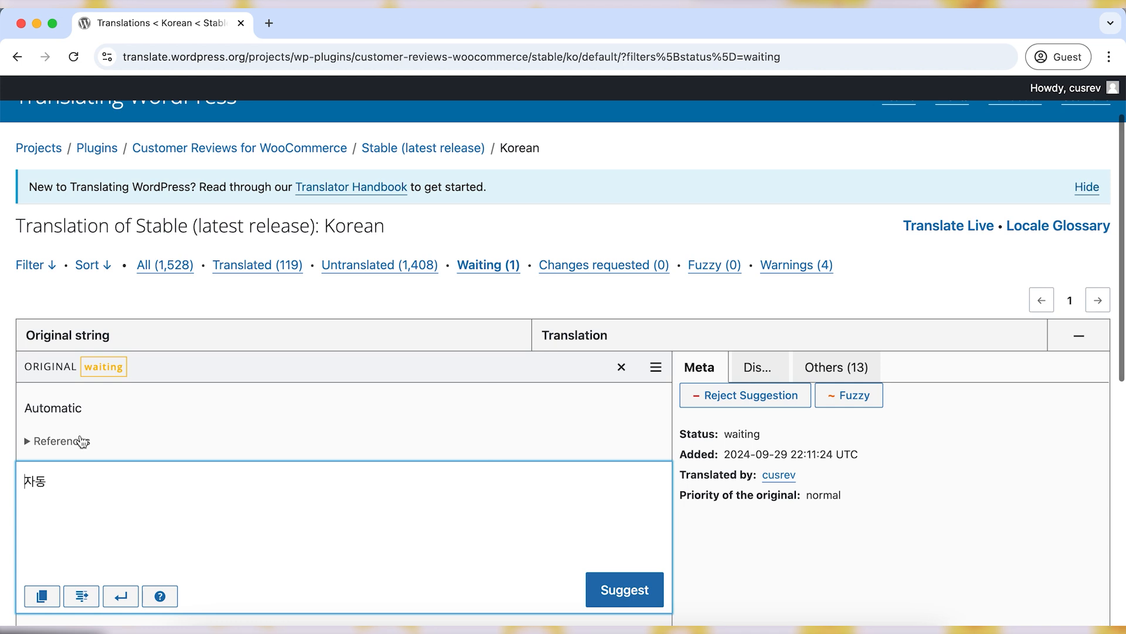
pyautogui.click(623, 367)
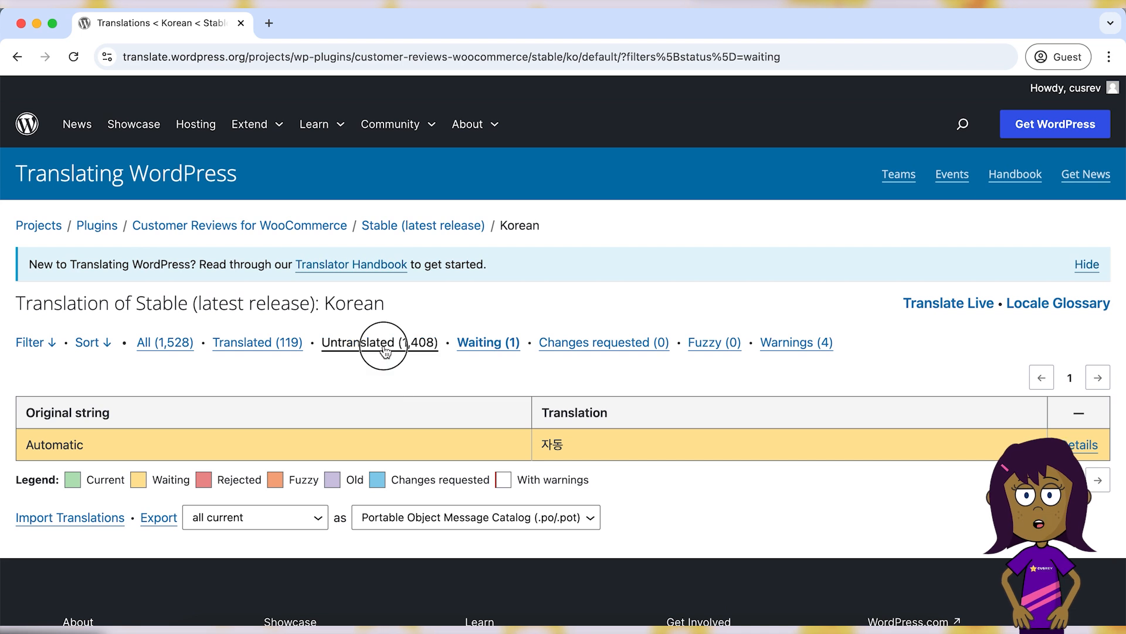
# Return to the untranslated strings, open the Korean locale glossary and look through its terms.
pyautogui.click(385, 346)
pyautogui.scroll(-1, 559, 541)
pyautogui.scroll(1, 559, 547)
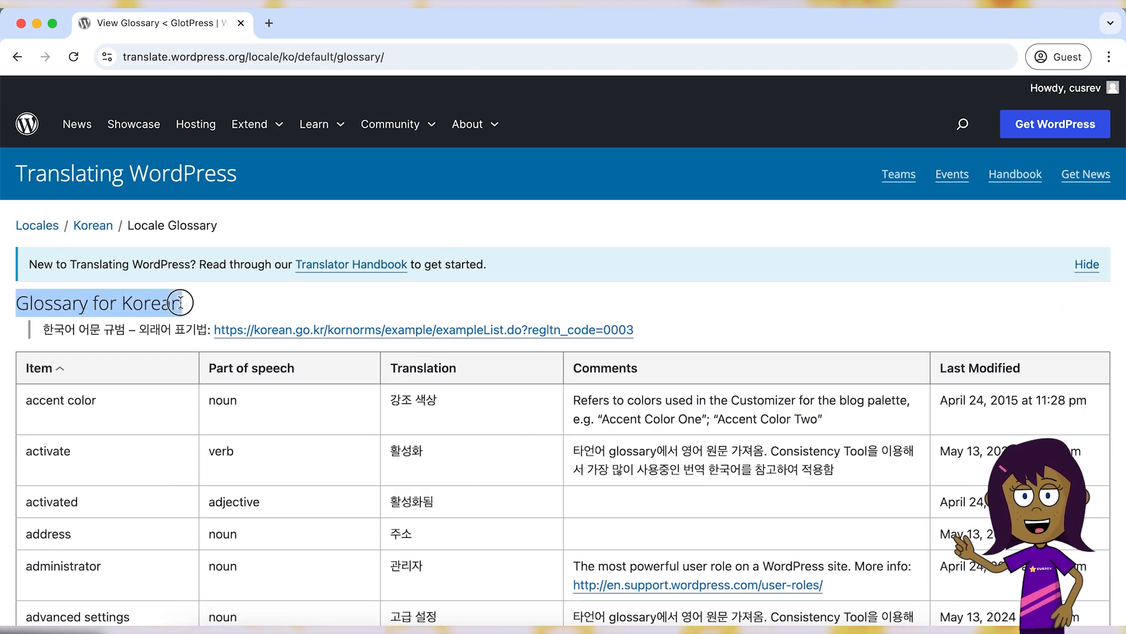
pyautogui.scroll(-8, 56, 300)
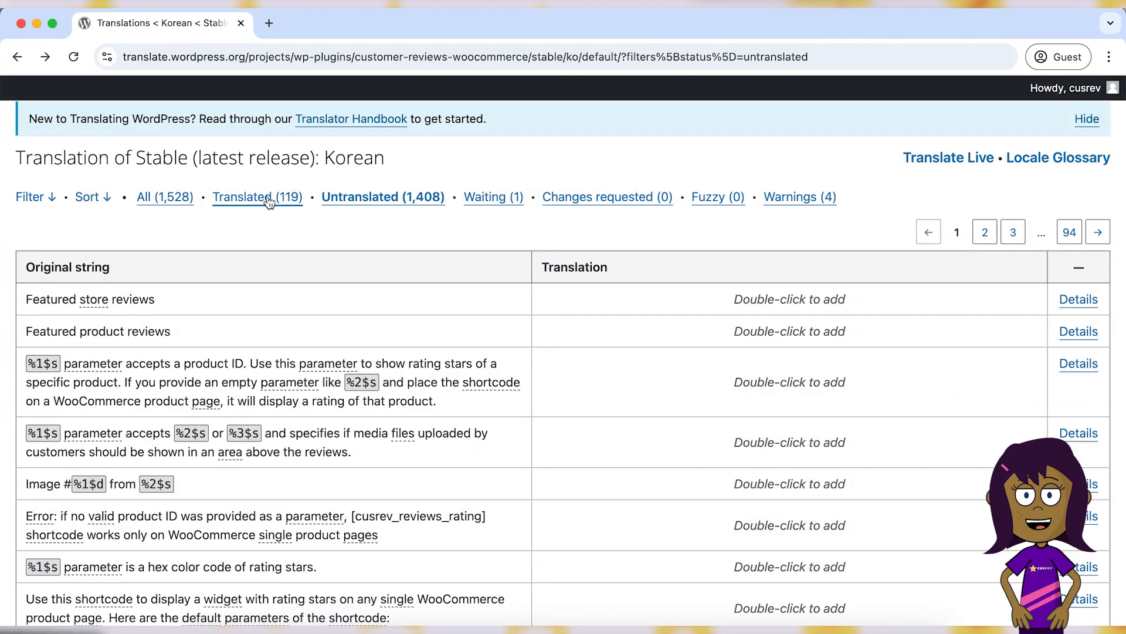
# List all strings, filter them to the translated ones, and look through the approved Korean translations.
pyautogui.click(169, 195)
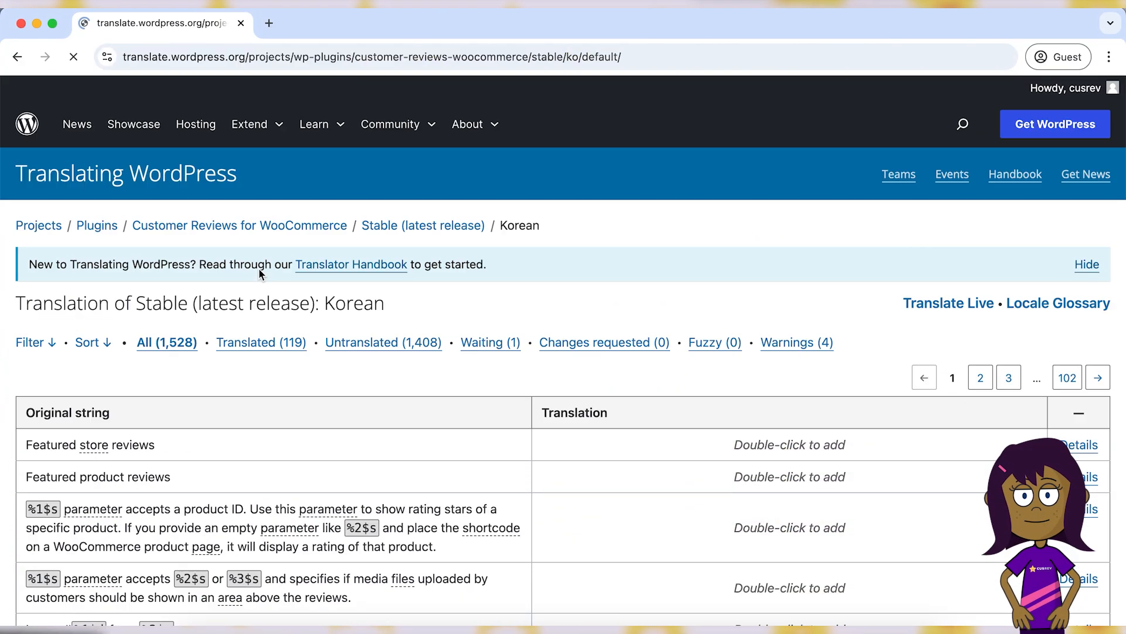
pyautogui.click(281, 346)
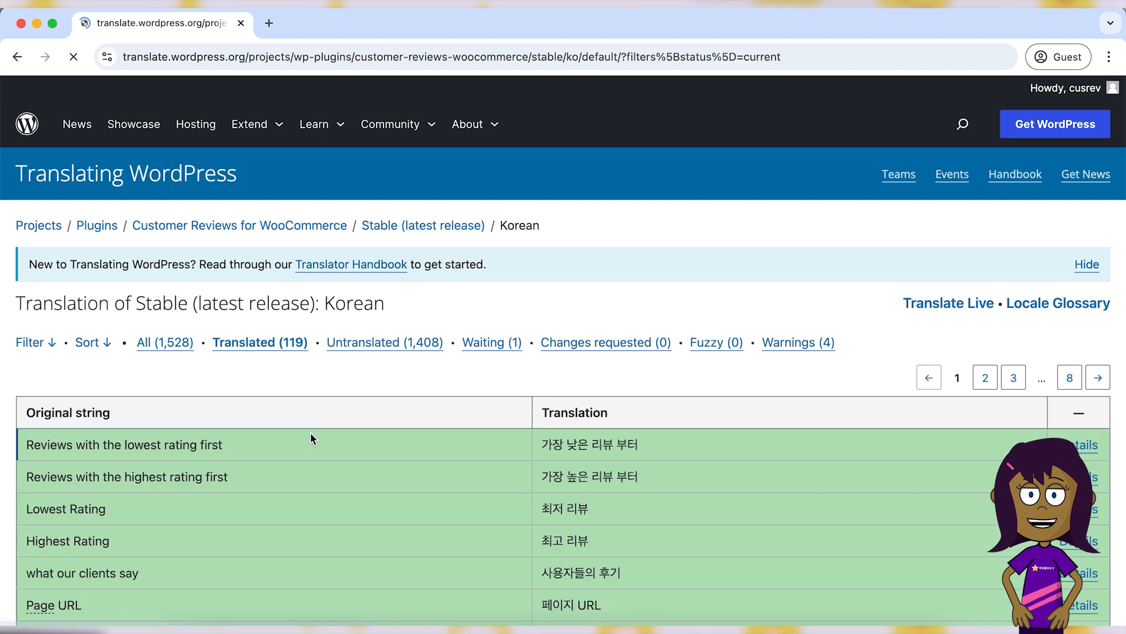
pyautogui.scroll(-3, 335, 440)
pyautogui.scroll(1, 336, 438)
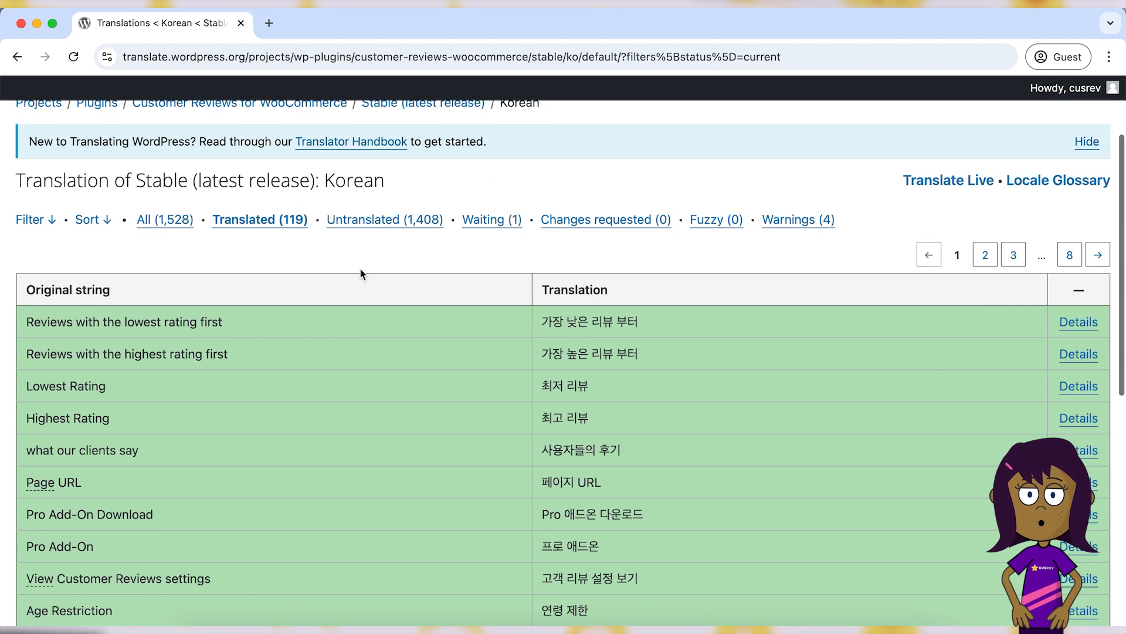
pyautogui.scroll(-4, 385, 434)
pyautogui.scroll(2, 385, 434)
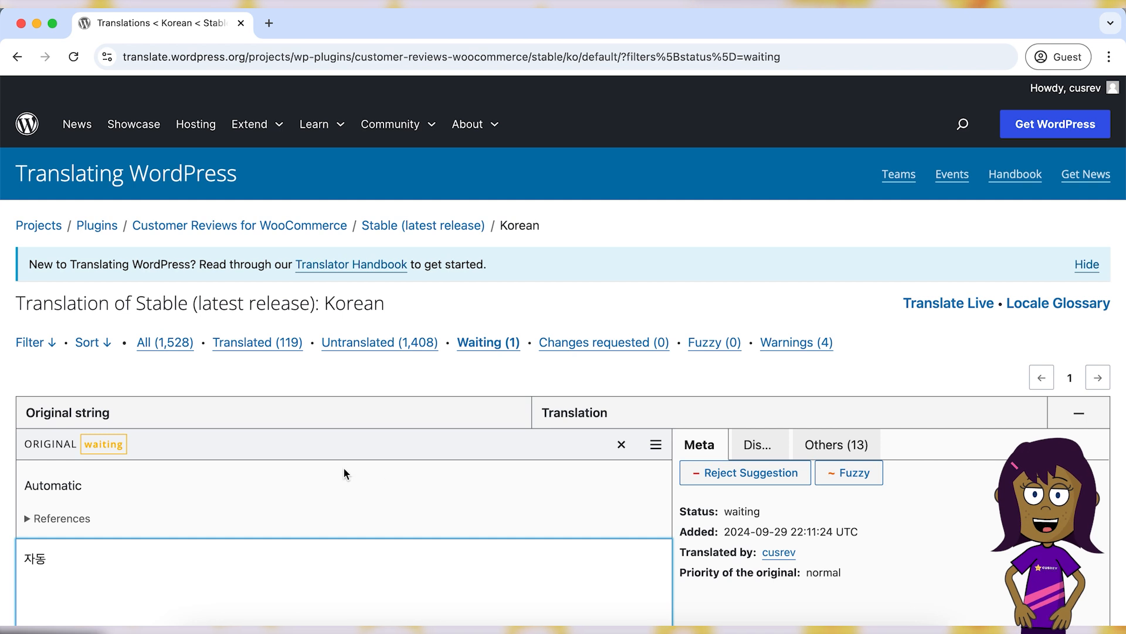
# Close the waiting "Automatic" entry and open the Translator Handbook at its GlotPress page on user roles and permissions.
pyautogui.click(621, 444)
pyautogui.scroll(-3, 618, 492)
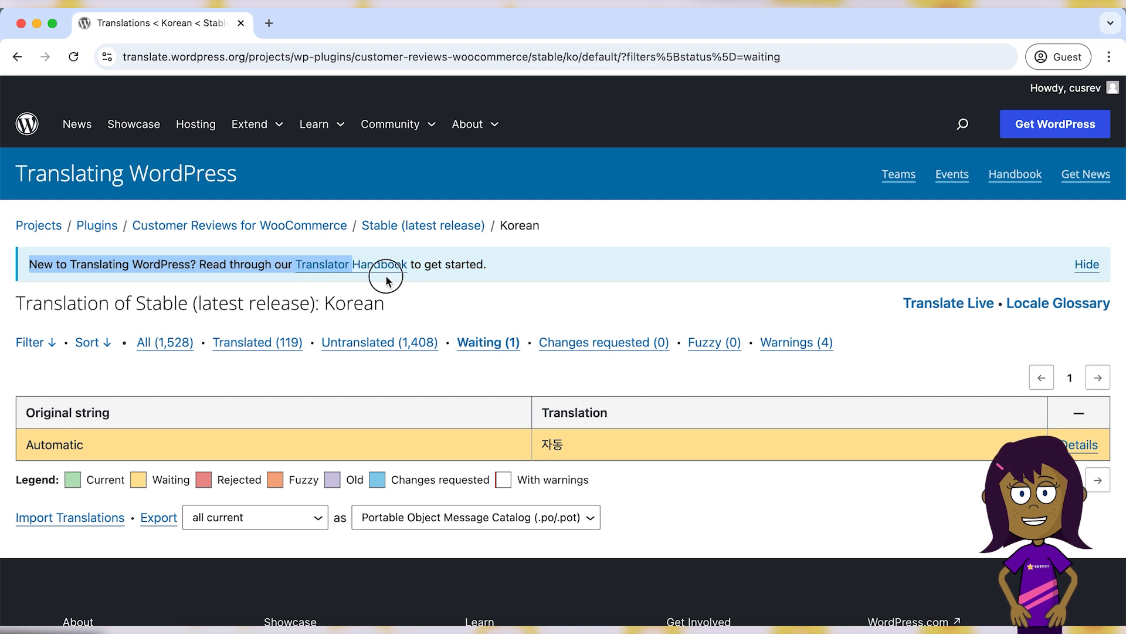
pyautogui.click(352, 265)
pyautogui.scroll(-8, 319, 343)
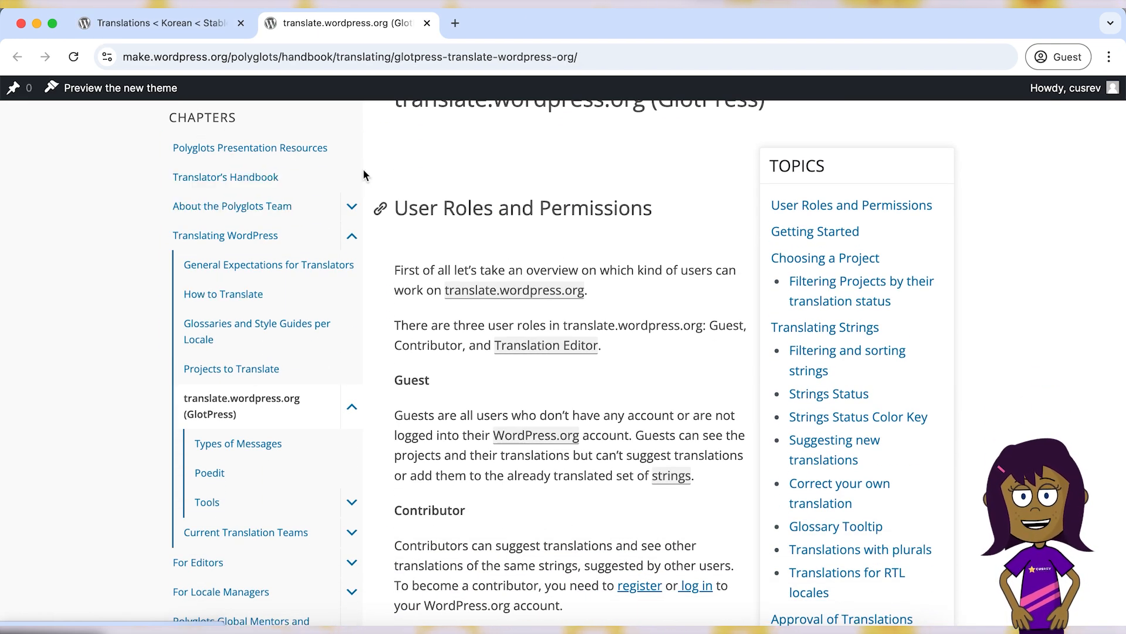
pyautogui.scroll(3, 411, 179)
pyautogui.click(667, 208)
pyautogui.scroll(-3, 446, 253)
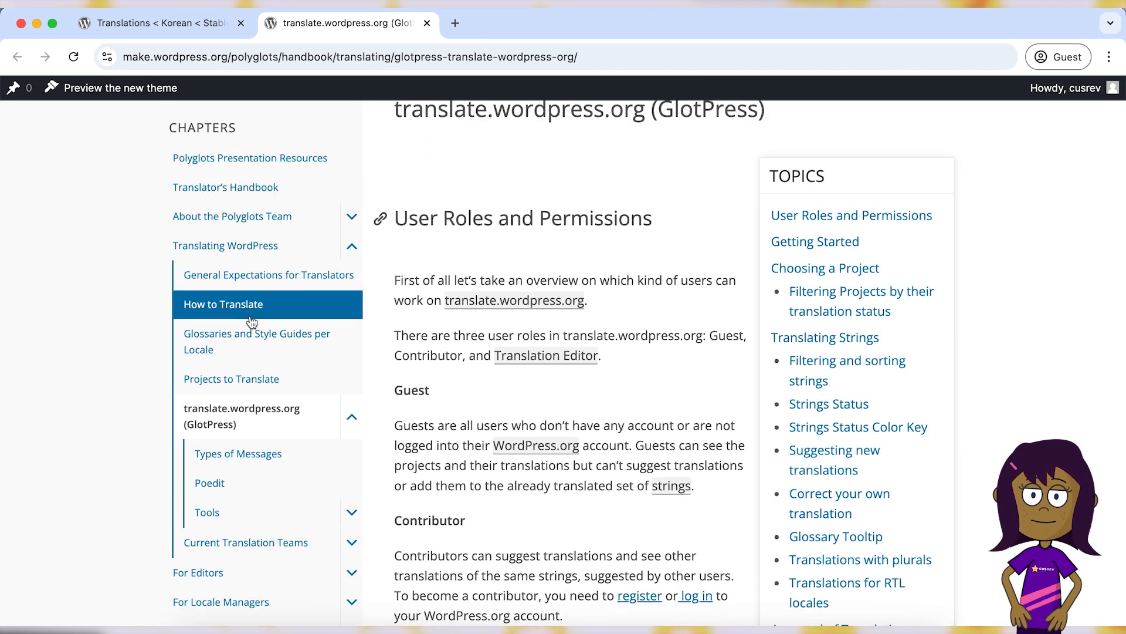
# Open the handbook chapter "How to Translate" and read through its quick start and first-contribution instructions.
pyautogui.click(218, 304)
pyautogui.scroll(-5, 404, 243)
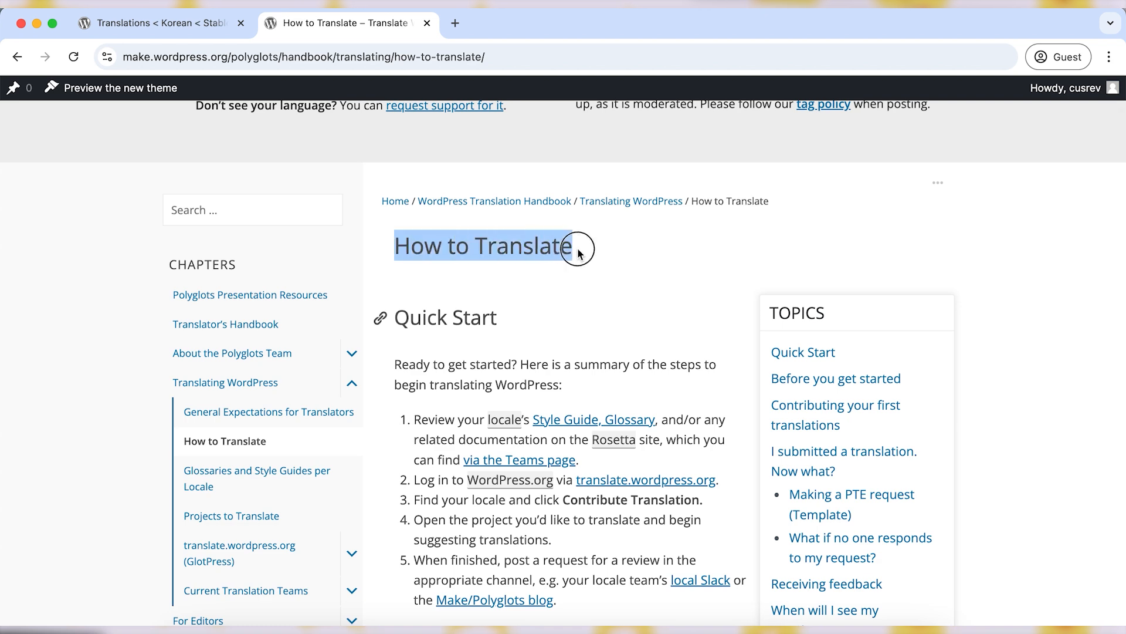
pyautogui.scroll(-5, 538, 372)
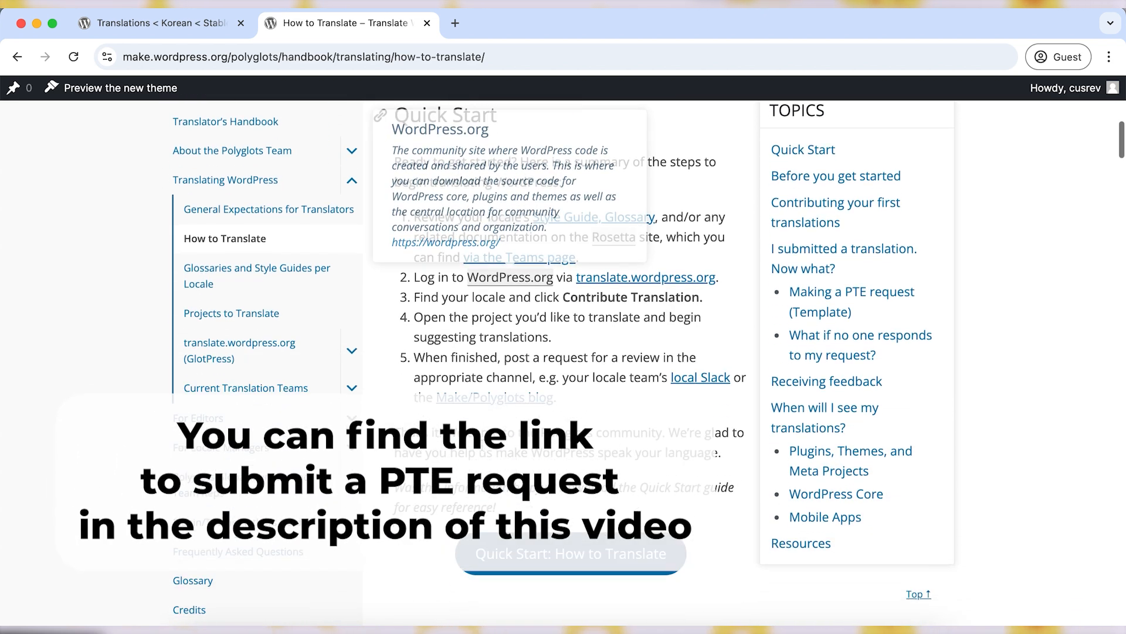
pyautogui.scroll(-15, 439, 497)
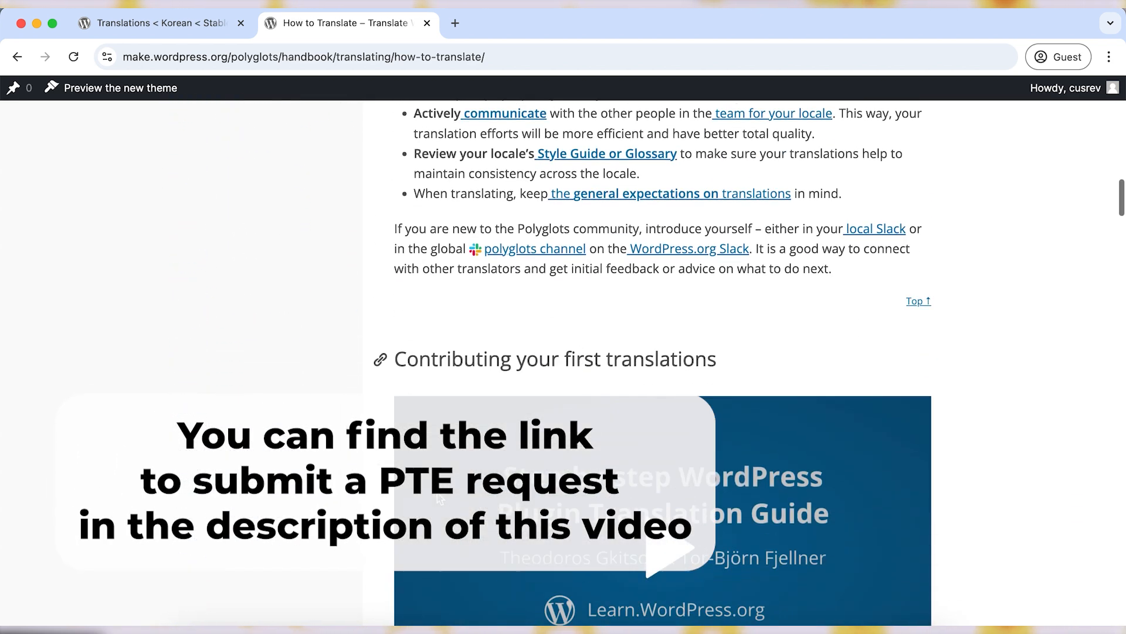
pyautogui.scroll(-15, 439, 498)
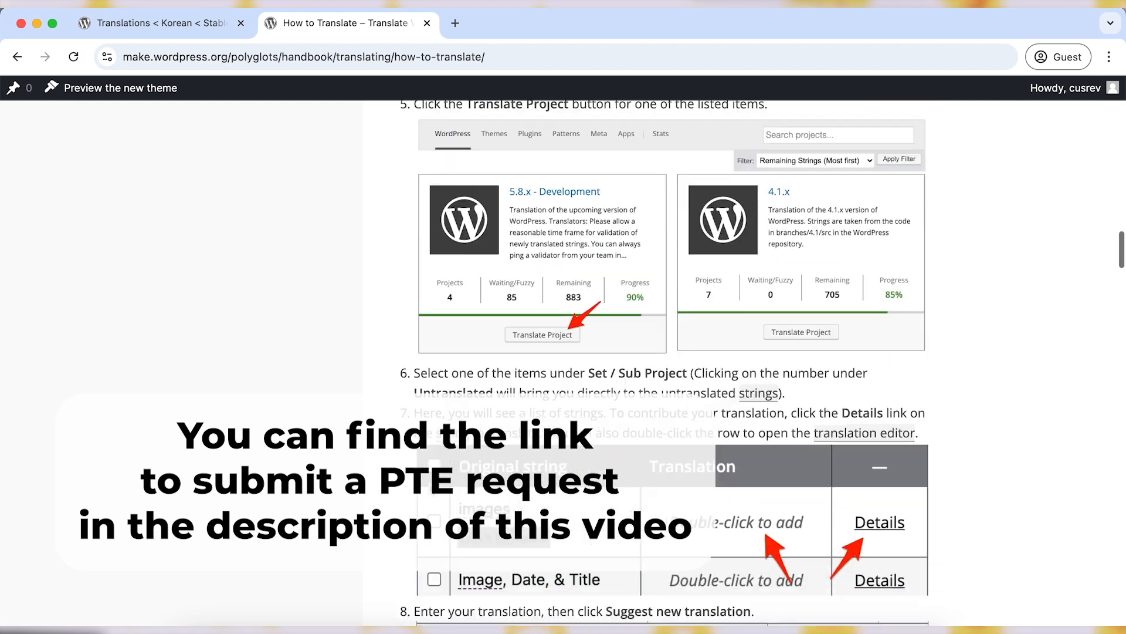